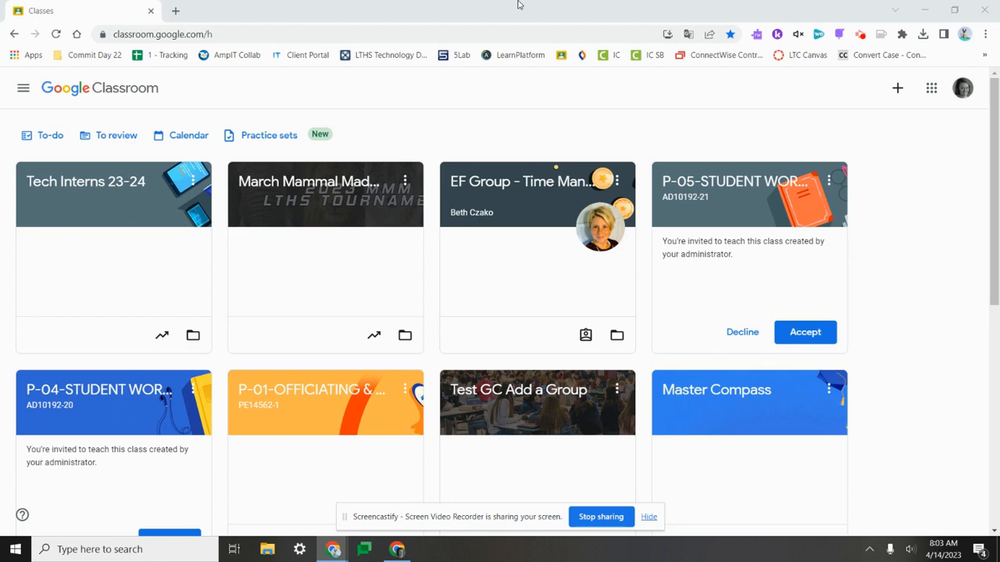
- Create a new practice set and title it "Math Practice"
click(28, 84)
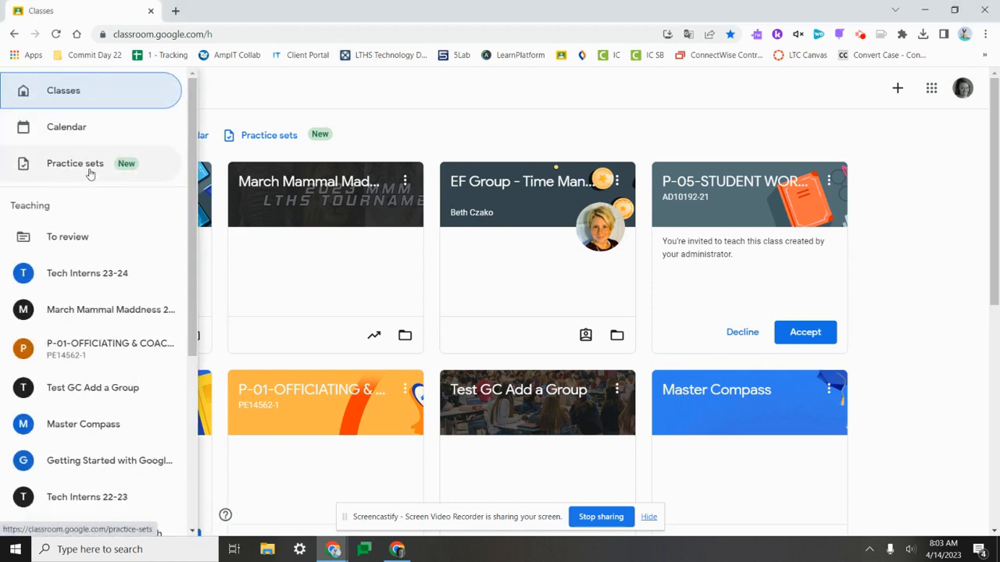
click(268, 135)
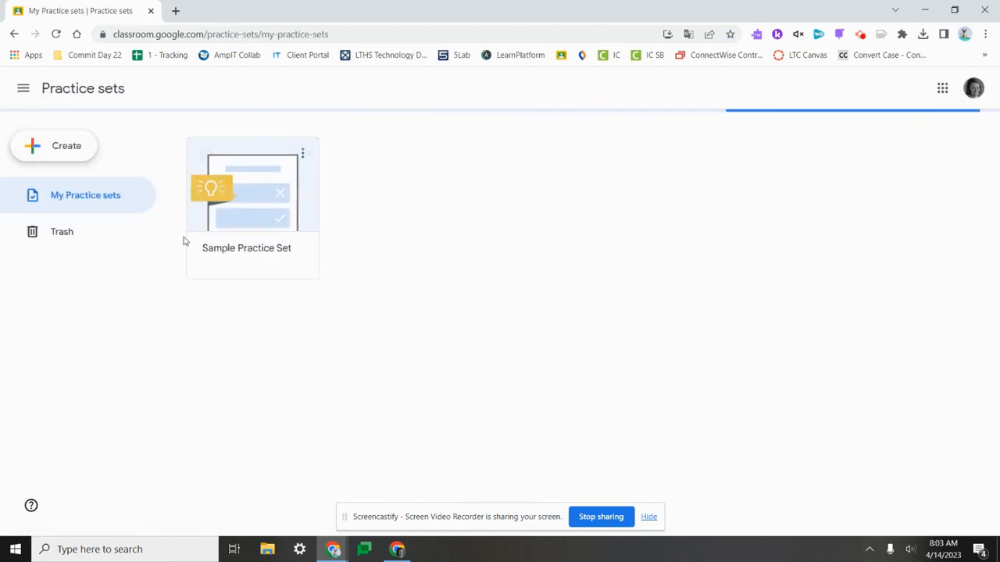
click(69, 156)
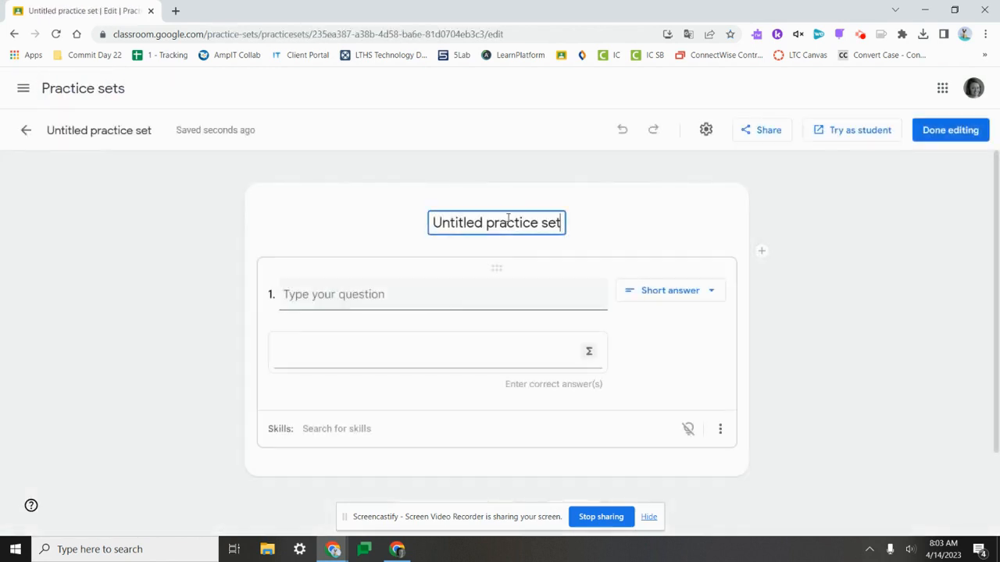
double_click(489, 227)
triple_click(488, 228)
text(Math )
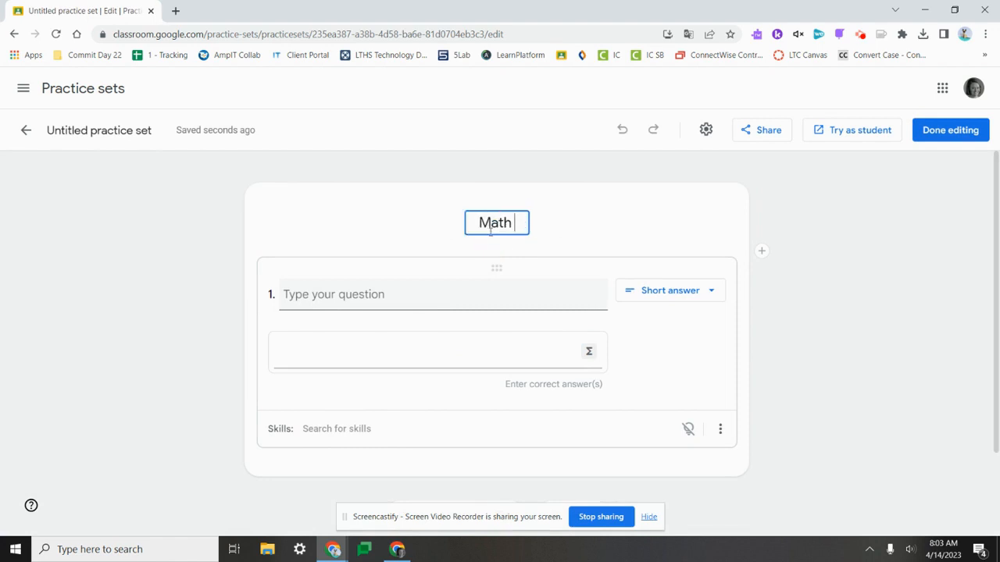
text(Practice)
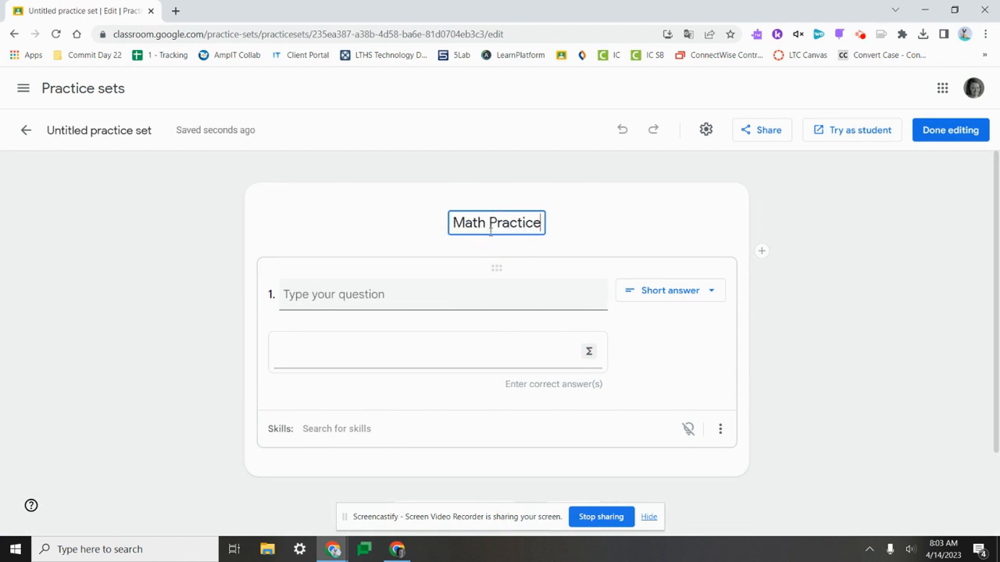
- Write question 1 as "Please solve the equation" followed by the math expression x + 4 = 10
click(431, 293)
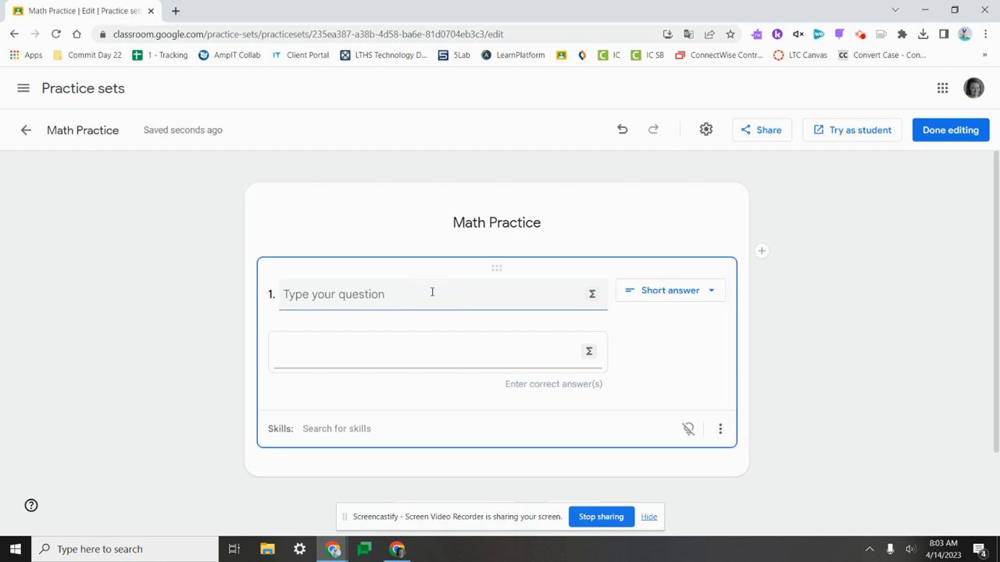
text(Please solve )
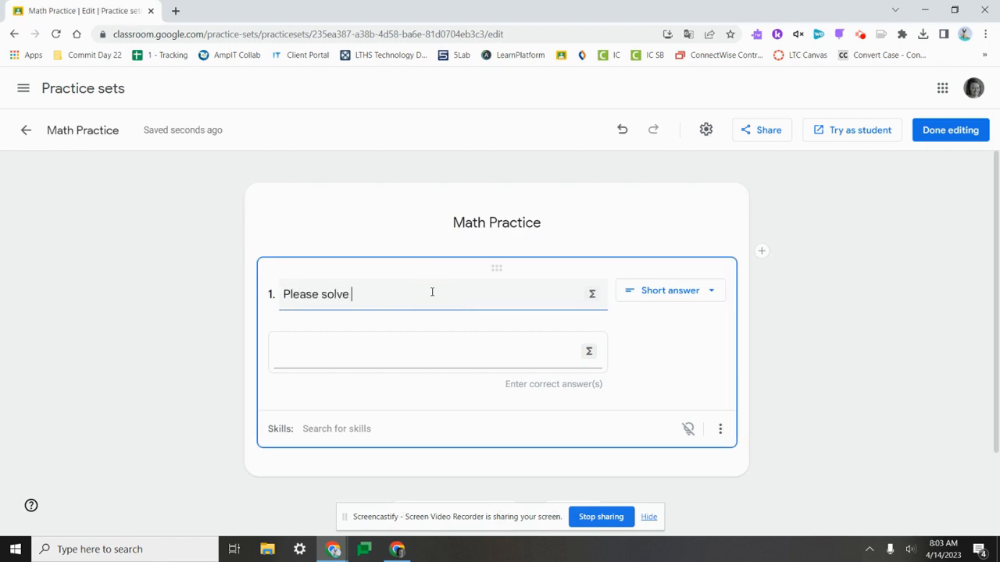
text(the equation)
click(591, 296)
text(x)
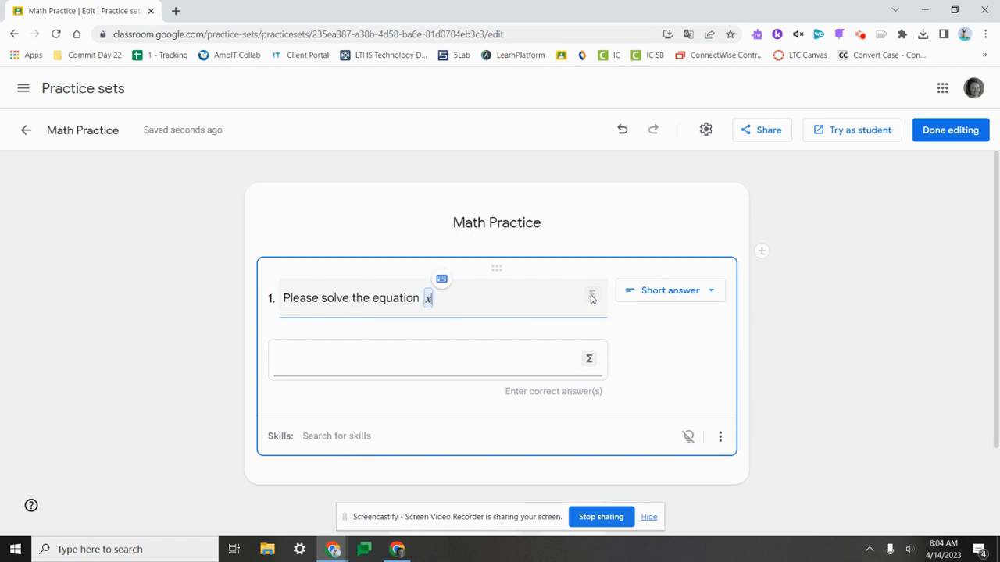
text( + 4 = 10)
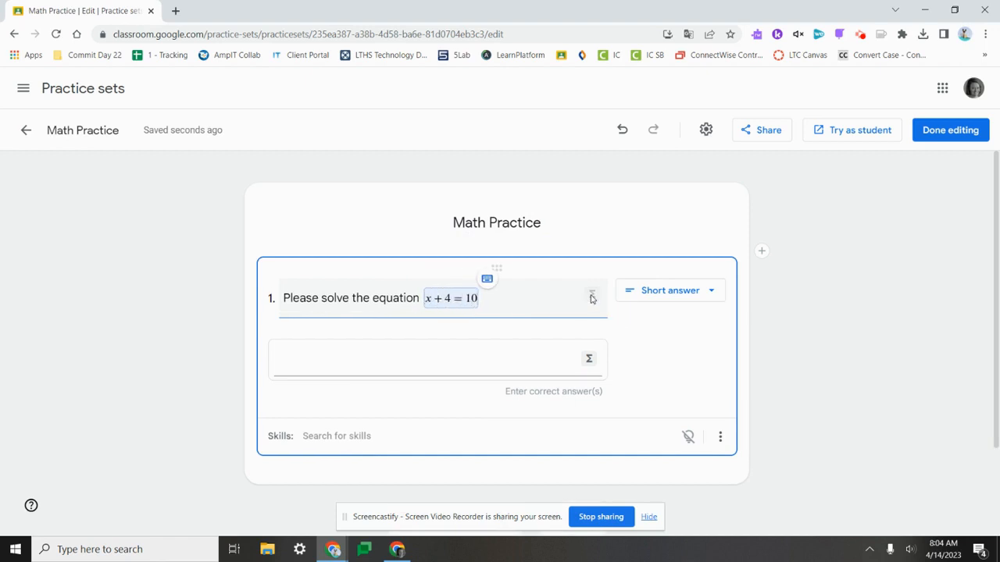
- Keep question 1 as Short answer with x=6 as the correct answer, and add the suggested skill "Solve linear equations"
click(656, 292)
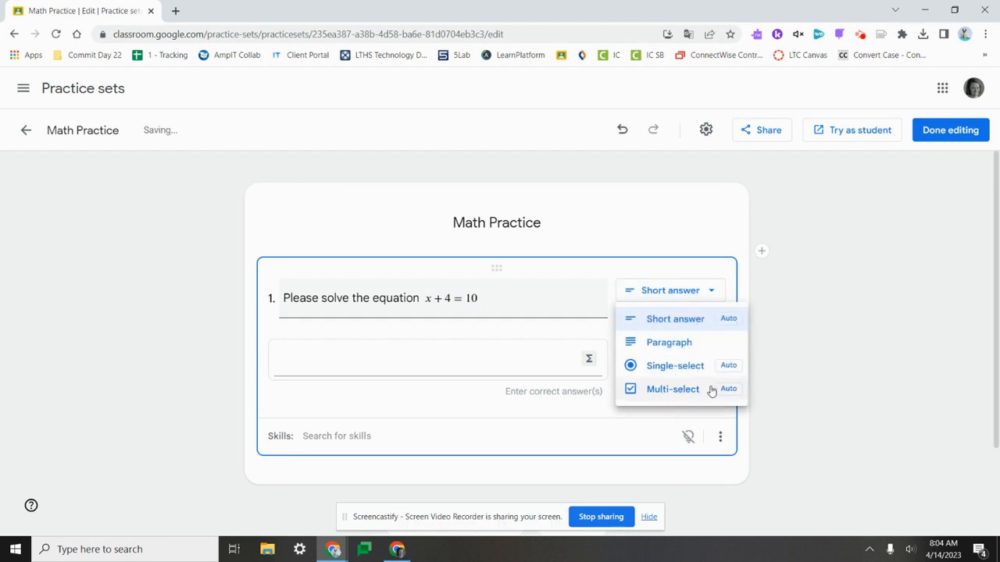
click(694, 319)
click(486, 355)
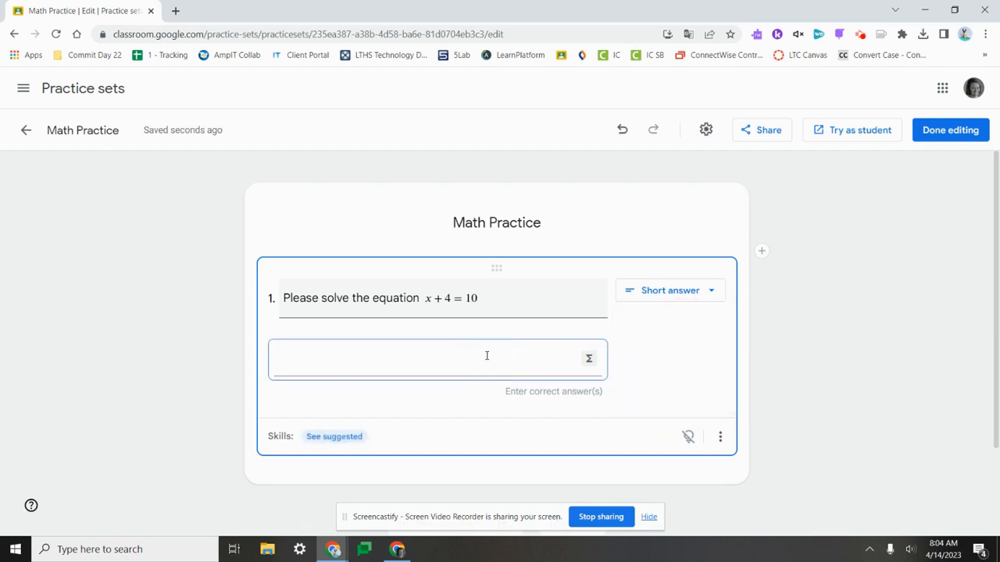
text(x=6)
click(383, 436)
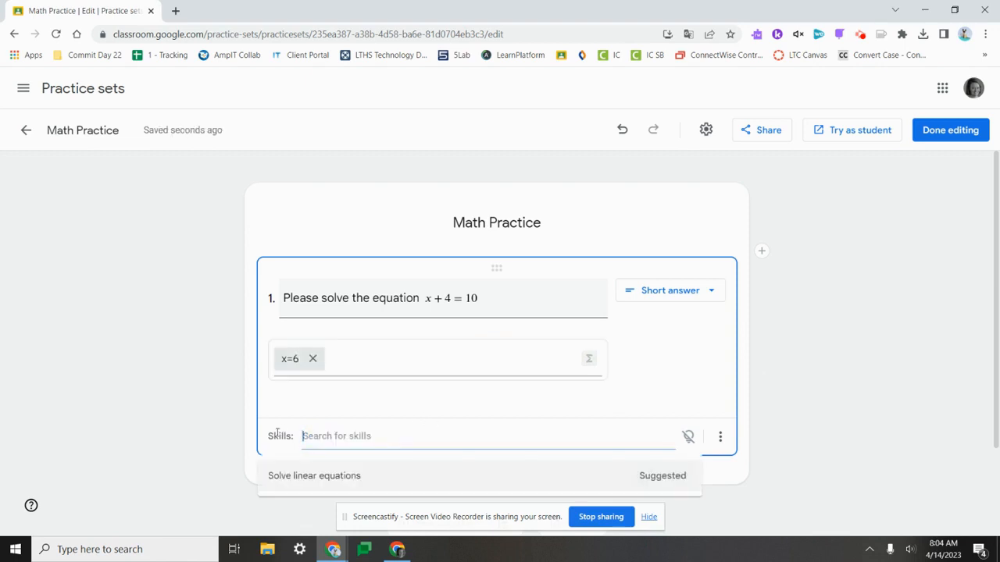
click(312, 478)
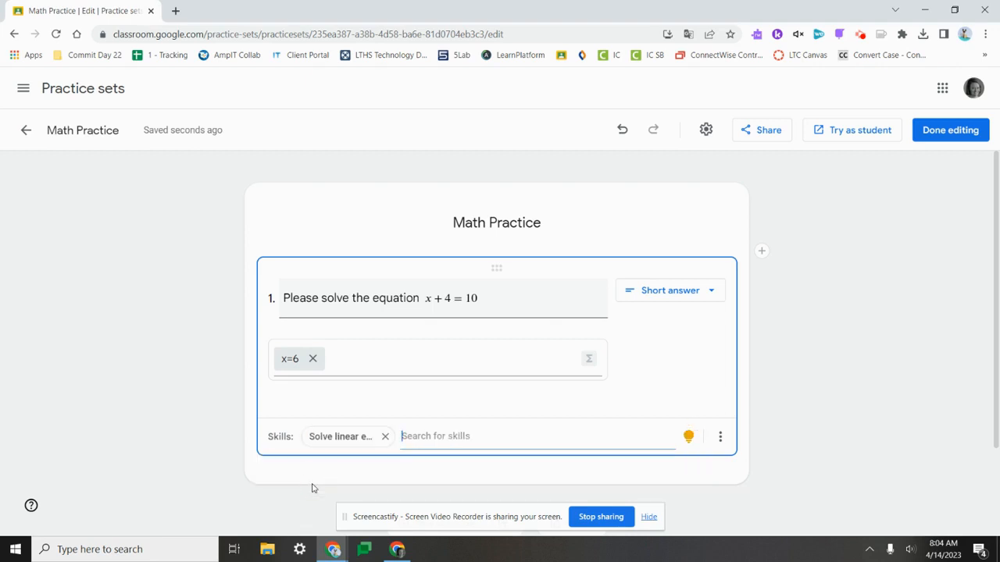
- Search the skills for "solve" and clear the search without adding another skill
text(solve)
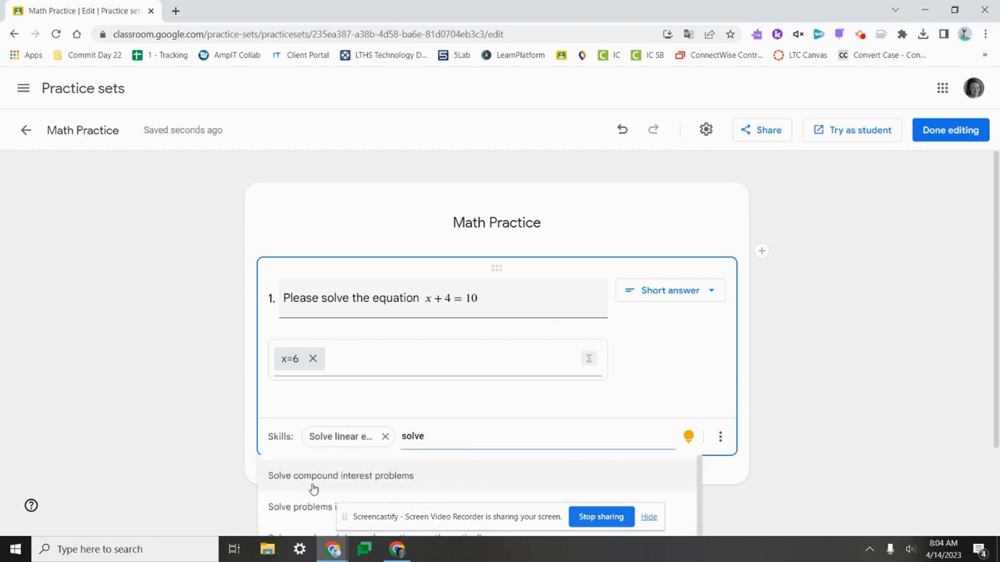
key(BackSpace)
key(BackSpace)
key(BackSpace)
key(BackSpace)
key(BackSpace)
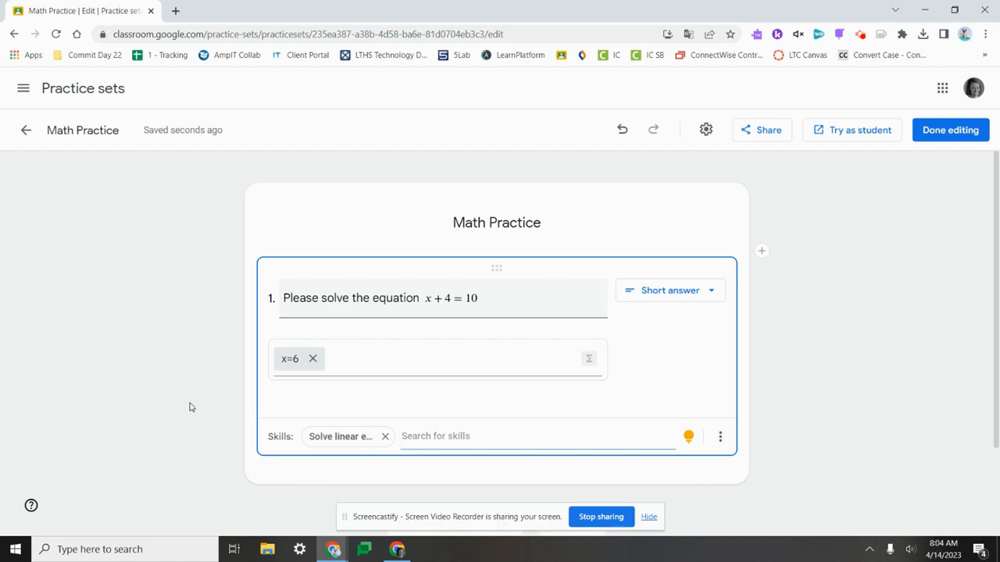
click(874, 359)
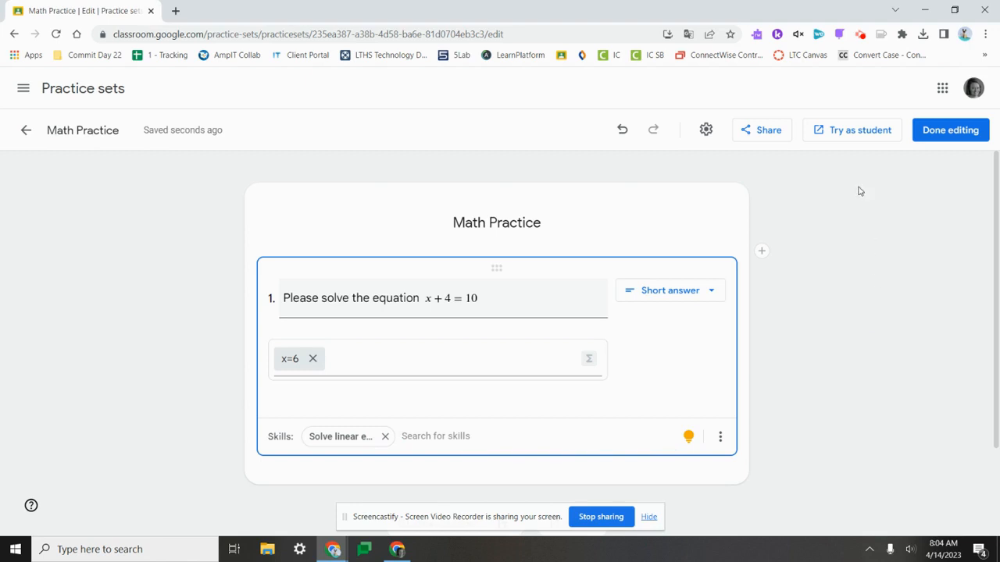
- Try the practice set as a student, showing the work area for question 1 with inking turned on
click(859, 130)
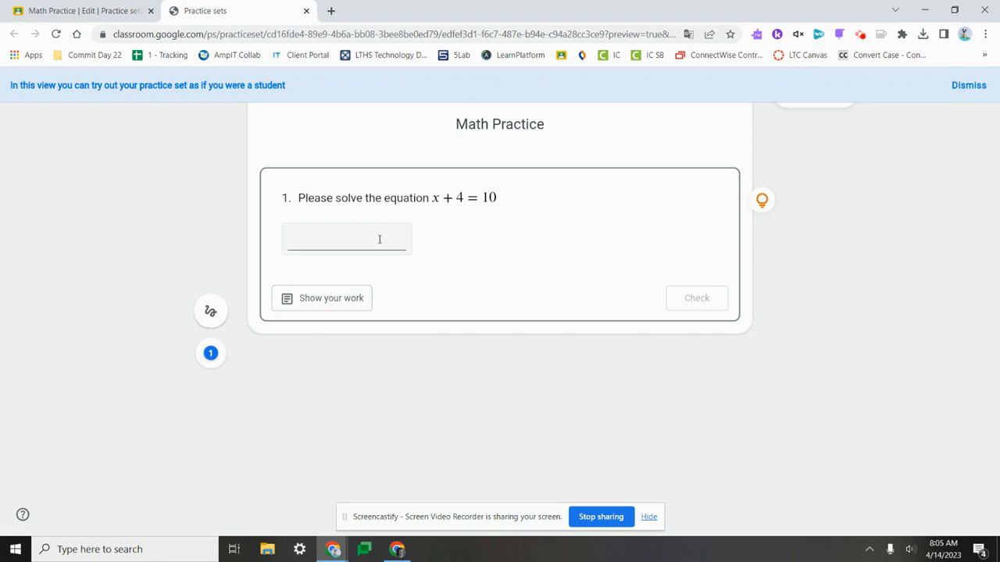
click(344, 301)
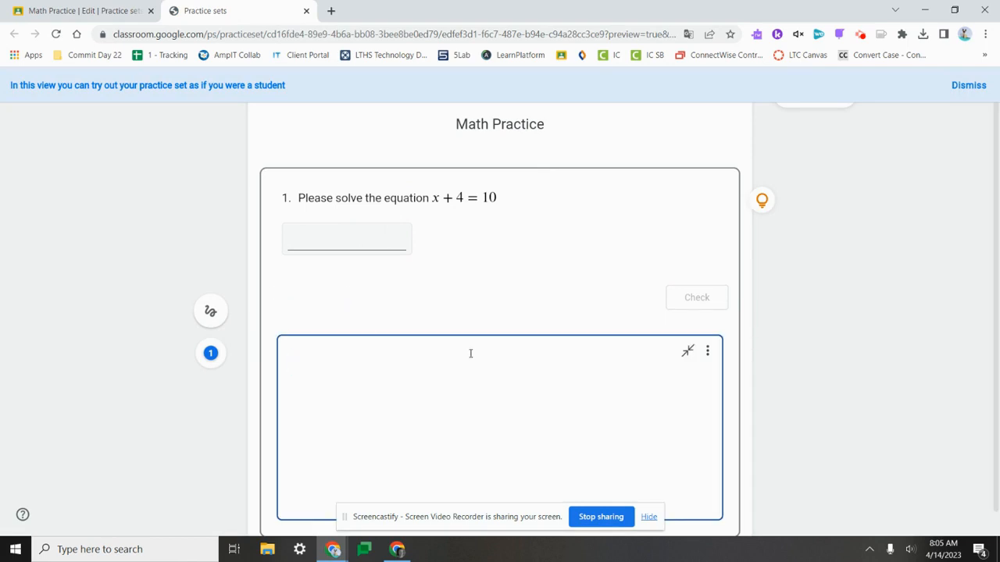
click(210, 313)
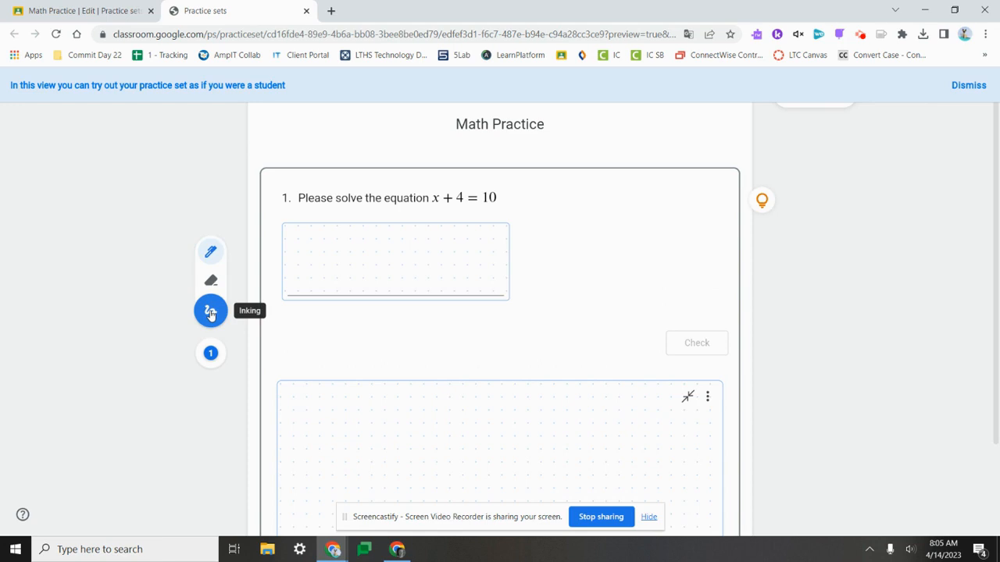
- Handwrite x + 4 = 10 in the work area, with - 4 under both sides and a line beneath
mouse_move(359, 396)
mouse_down()
mouse_move(344, 421)
mouse_move(389, 422)
mouse_up()
mouse_move(378, 412)
mouse_down()
mouse_move(437, 408)
mouse_move(437, 428)
mouse_move(477, 406)
mouse_up()
drag(461, 417, 478, 415)
drag(497, 399, 498, 426)
mouse_move(517, 402)
mouse_down()
mouse_move(504, 404)
mouse_move(517, 400)
mouse_up()
drag(374, 446, 438, 459)
mouse_move(435, 444)
mouse_down()
mouse_move(438, 468)
mouse_move(502, 451)
mouse_move(535, 456)
mouse_up()
drag(530, 440, 526, 462)
drag(402, 473, 554, 473)
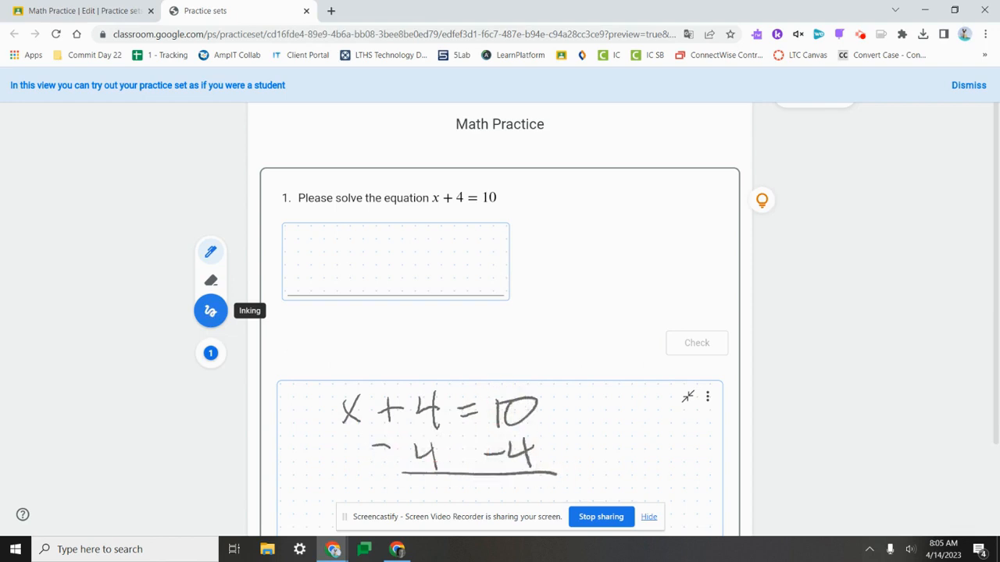
- Handwrite x = 6 in the answer box of question 1
mouse_move(339, 245)
mouse_down()
mouse_move(319, 284)
mouse_move(384, 255)
mouse_up()
drag(367, 271, 379, 270)
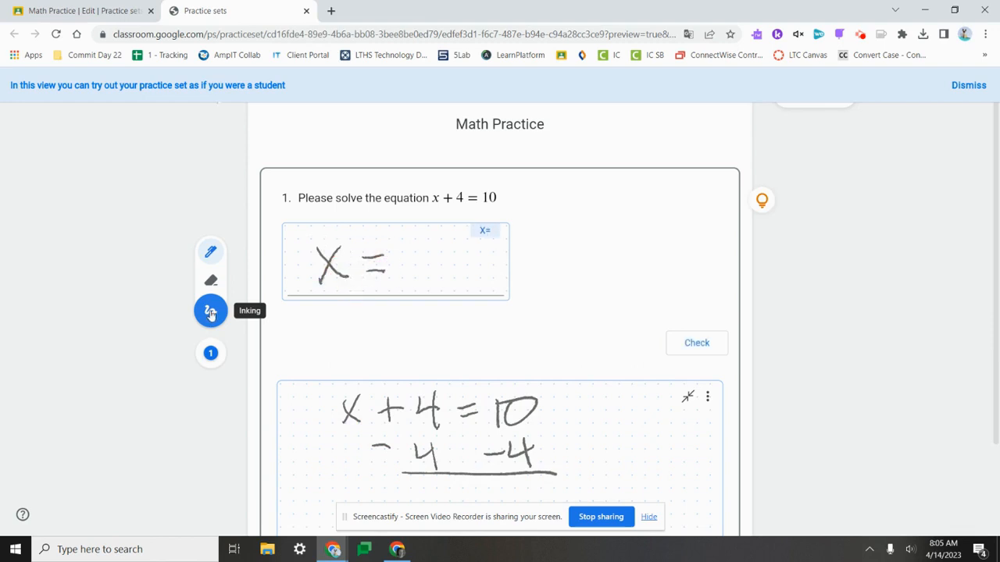
drag(416, 231, 405, 265)
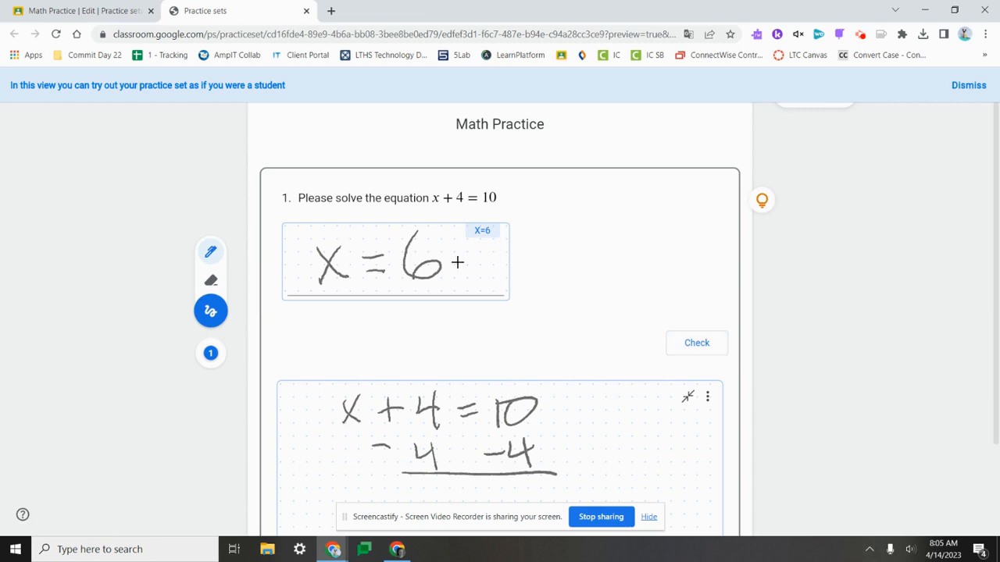
- Check the handwritten answer with an extra 3 added after the 6, and view the question's hint
mouse_move(428, 234)
mouse_down()
mouse_move(455, 252)
mouse_move(442, 281)
mouse_move(431, 278)
mouse_up()
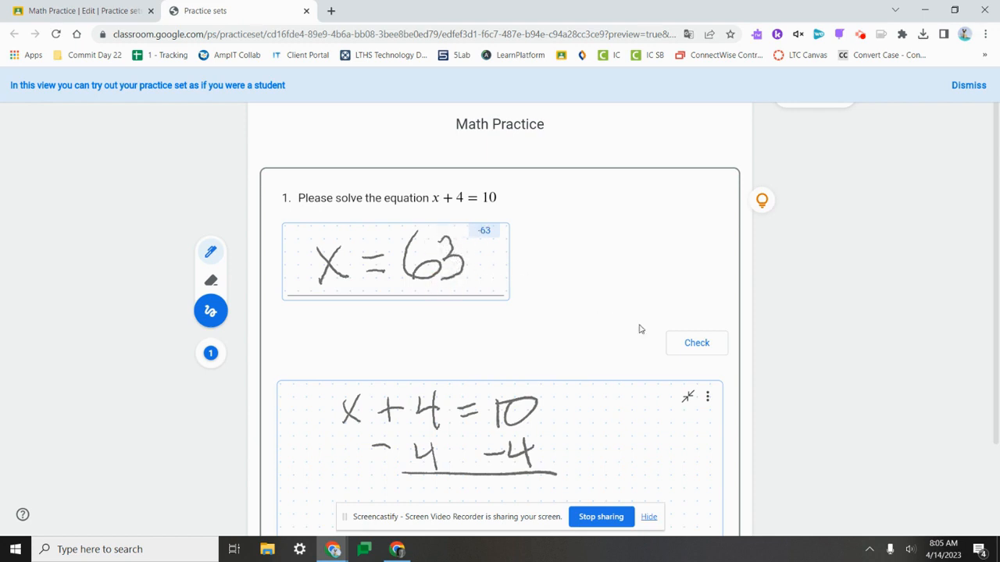
click(702, 343)
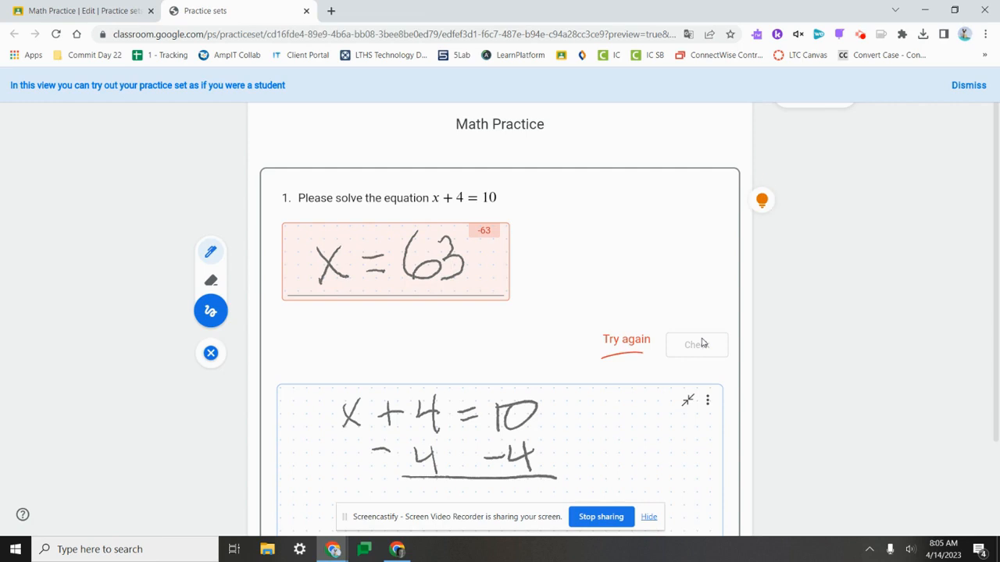
click(763, 201)
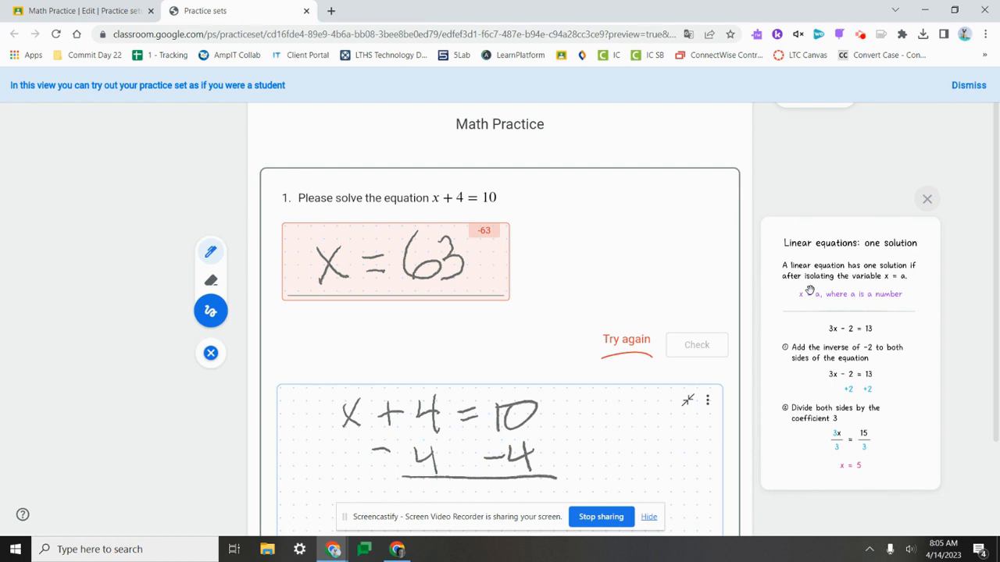
click(927, 200)
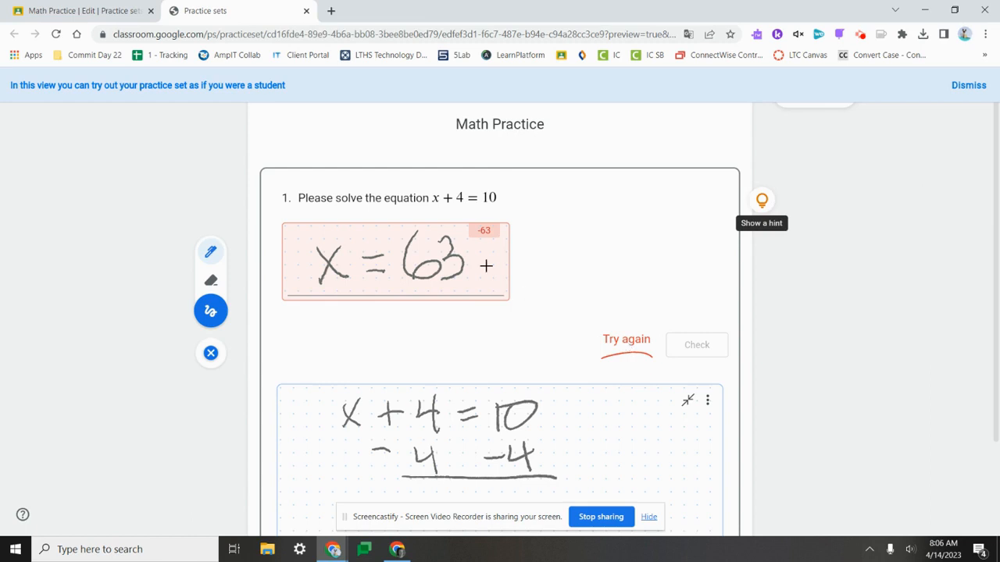
- Erase the extra 3 from the handwritten answer and check x = 6
click(211, 281)
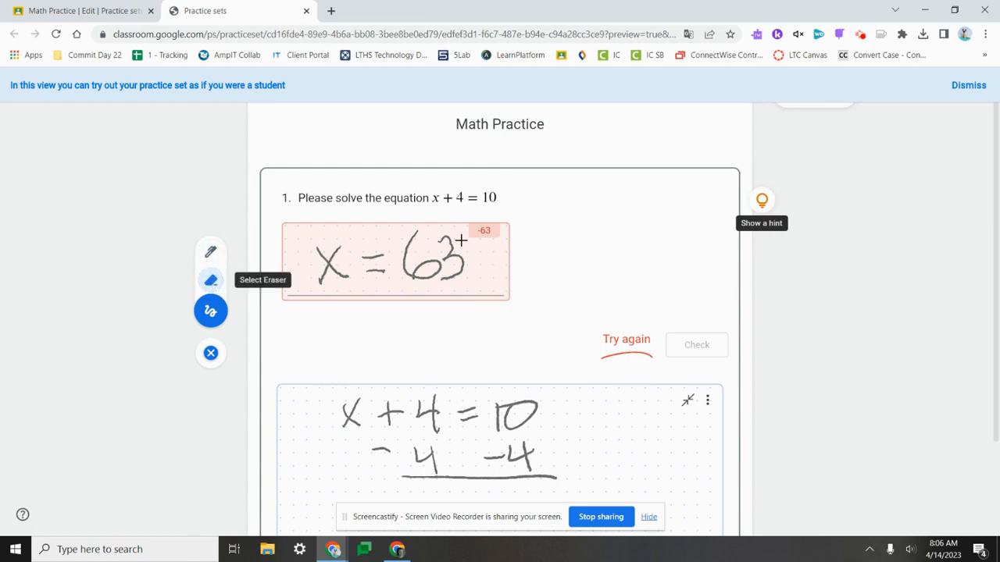
drag(461, 240, 455, 253)
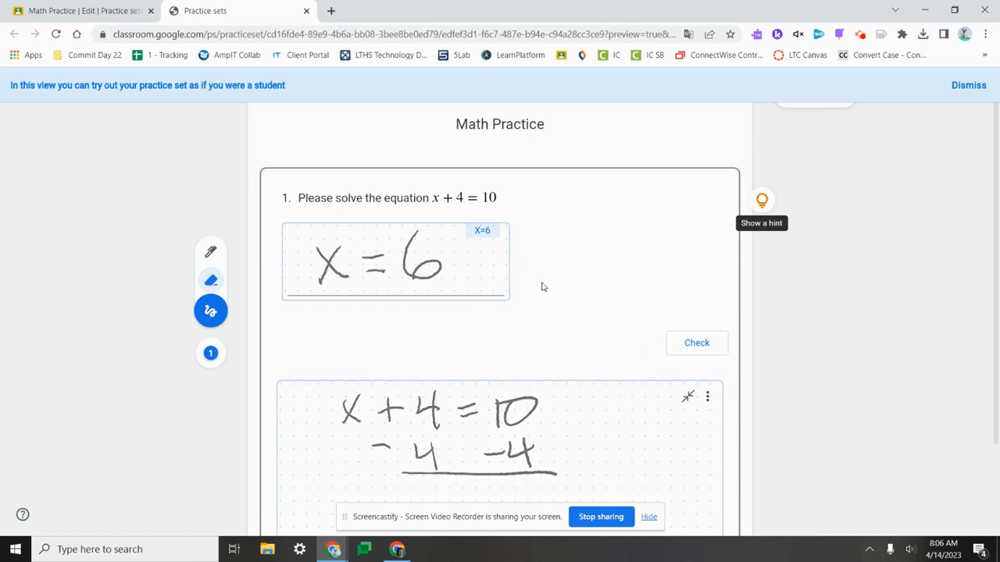
click(763, 198)
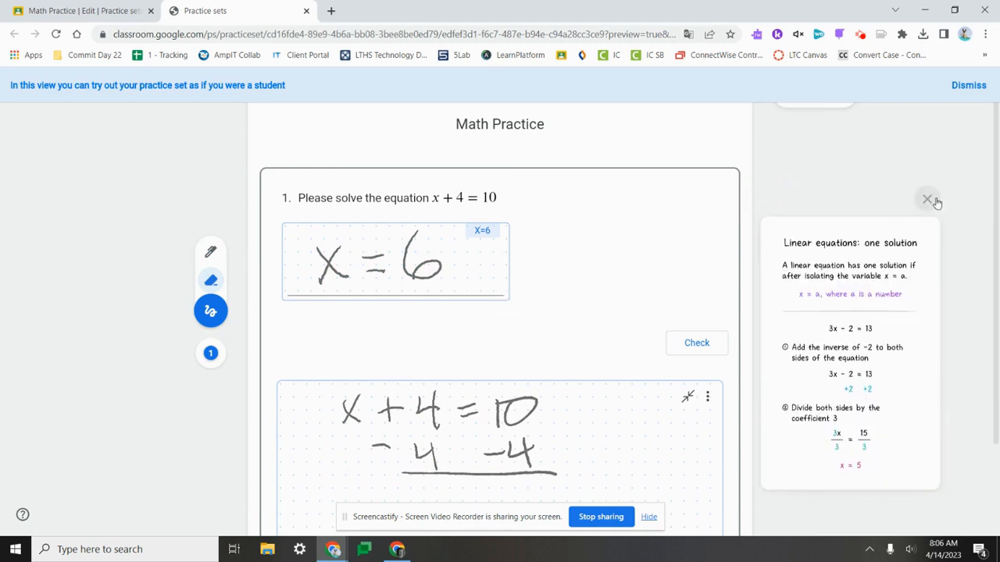
click(928, 200)
scroll(565, 250, down, 2)
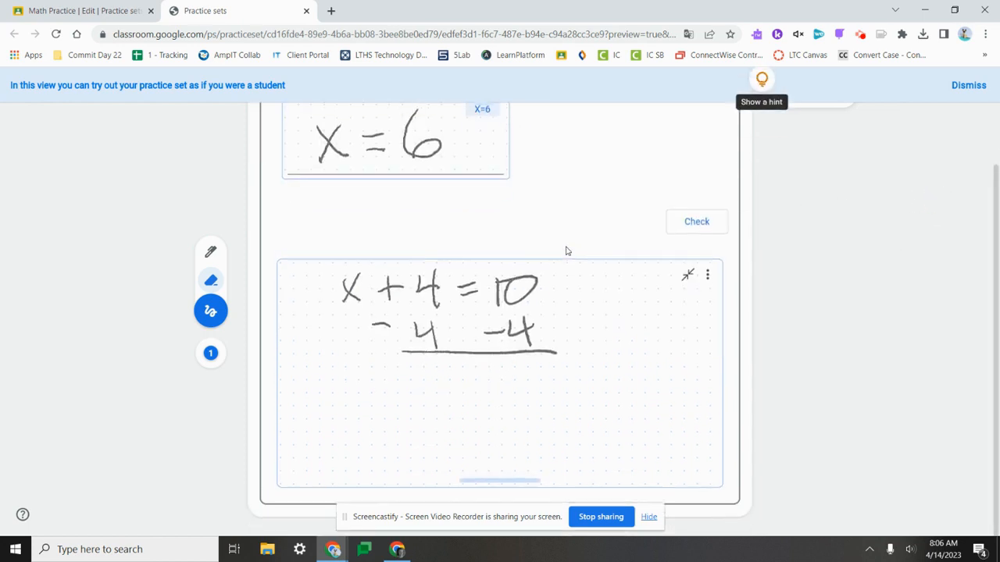
click(699, 228)
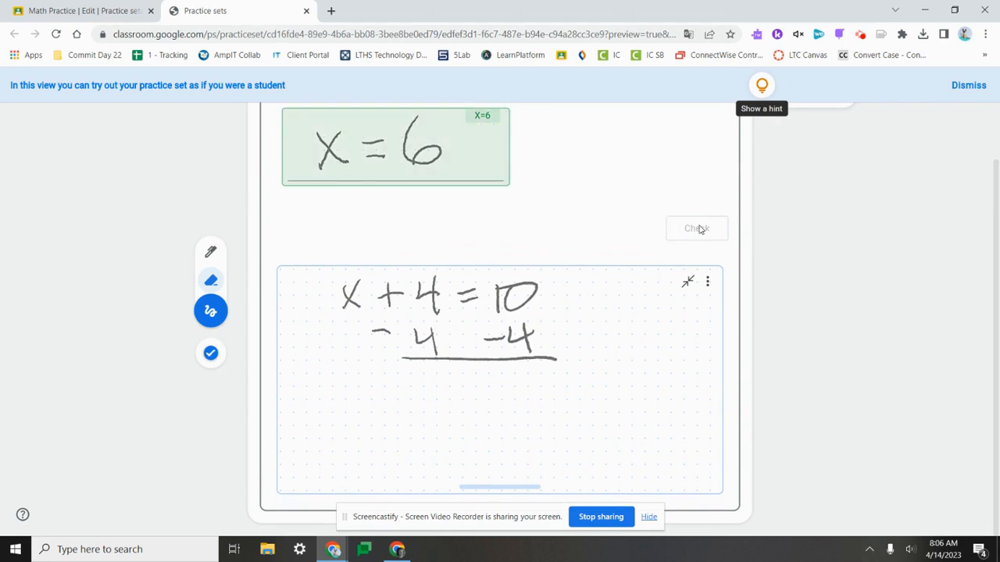
scroll(700, 228, up, 2)
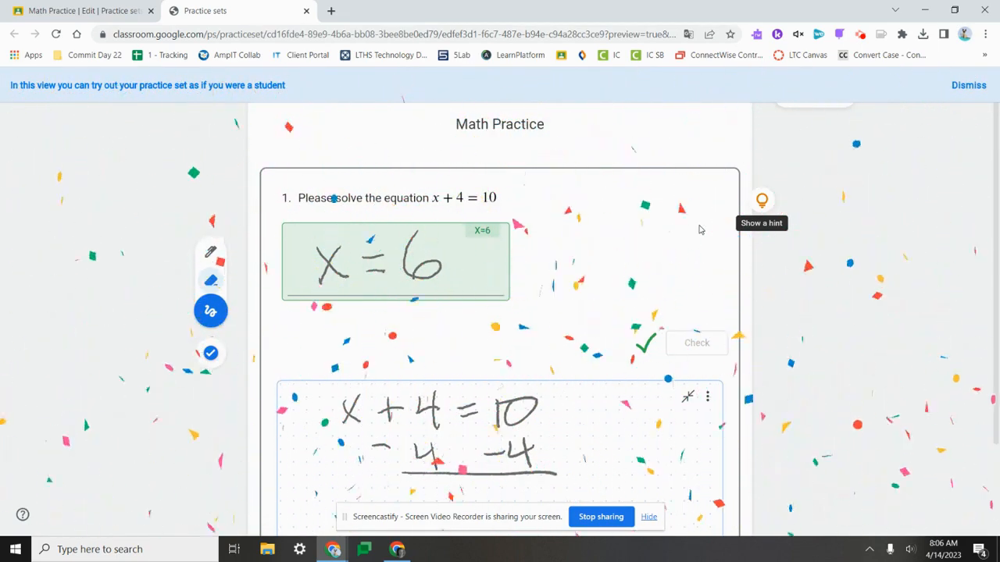
- Dismiss the student view notice and browse the Extra Help example and videos on linear equations
click(986, 85)
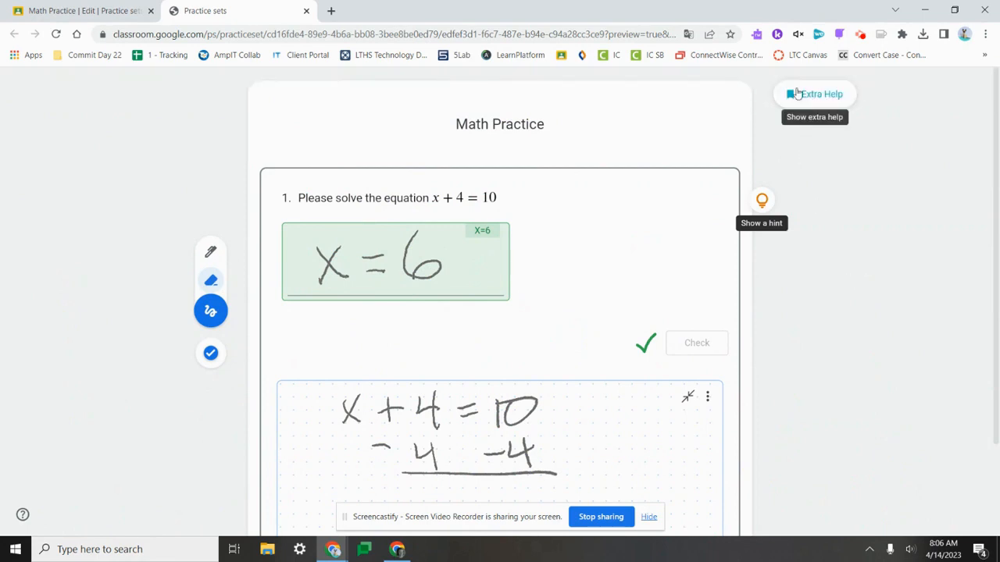
click(819, 101)
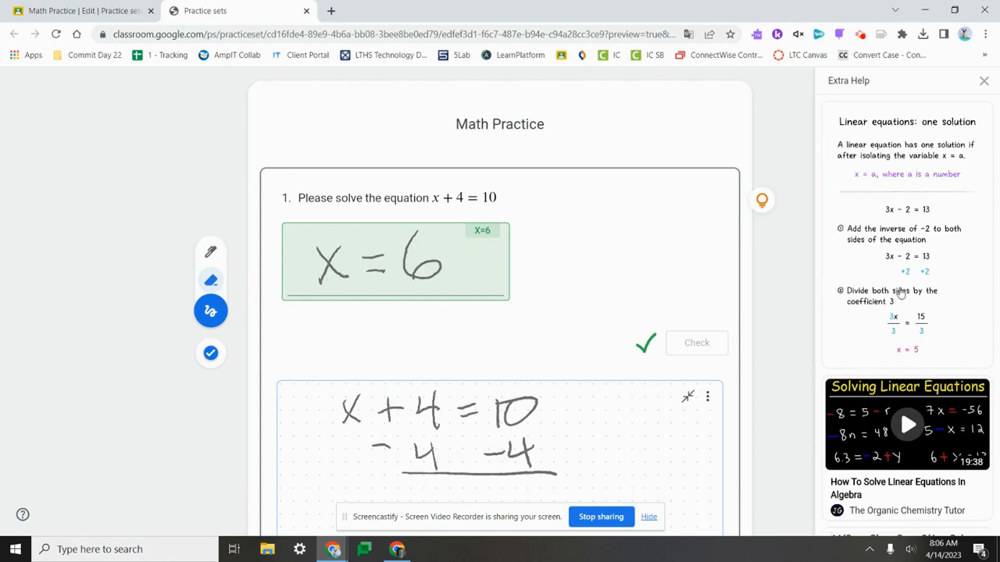
scroll(901, 292, down, 6)
scroll(900, 292, down, 10)
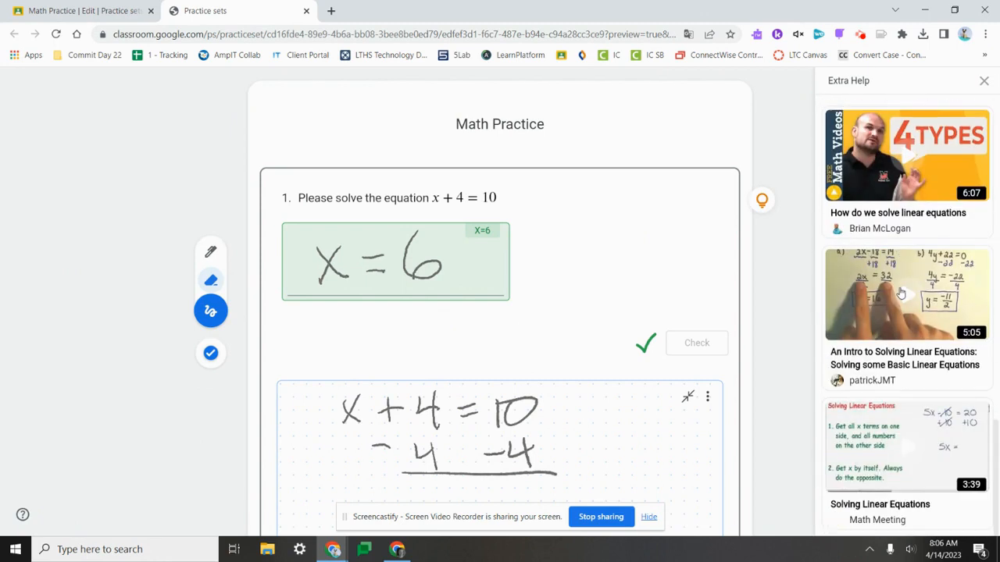